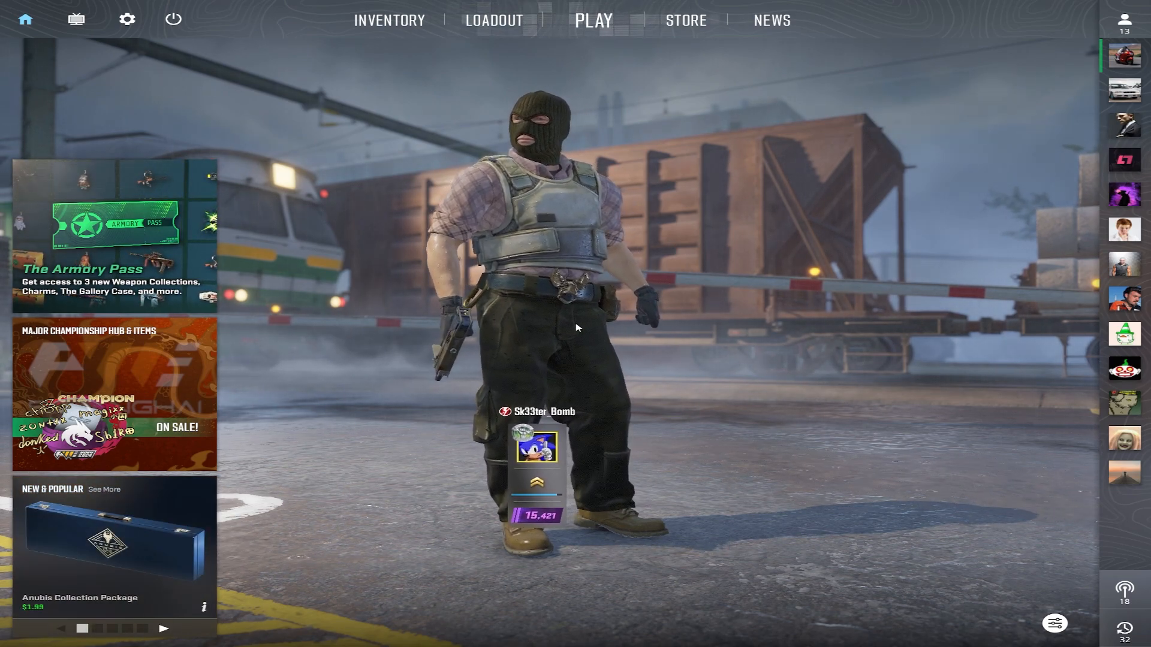
Review the Video settings' refresh rate choices and keep 260 Hz unchanged.
{"action": "left_click", "coordinate": [128, 19]}
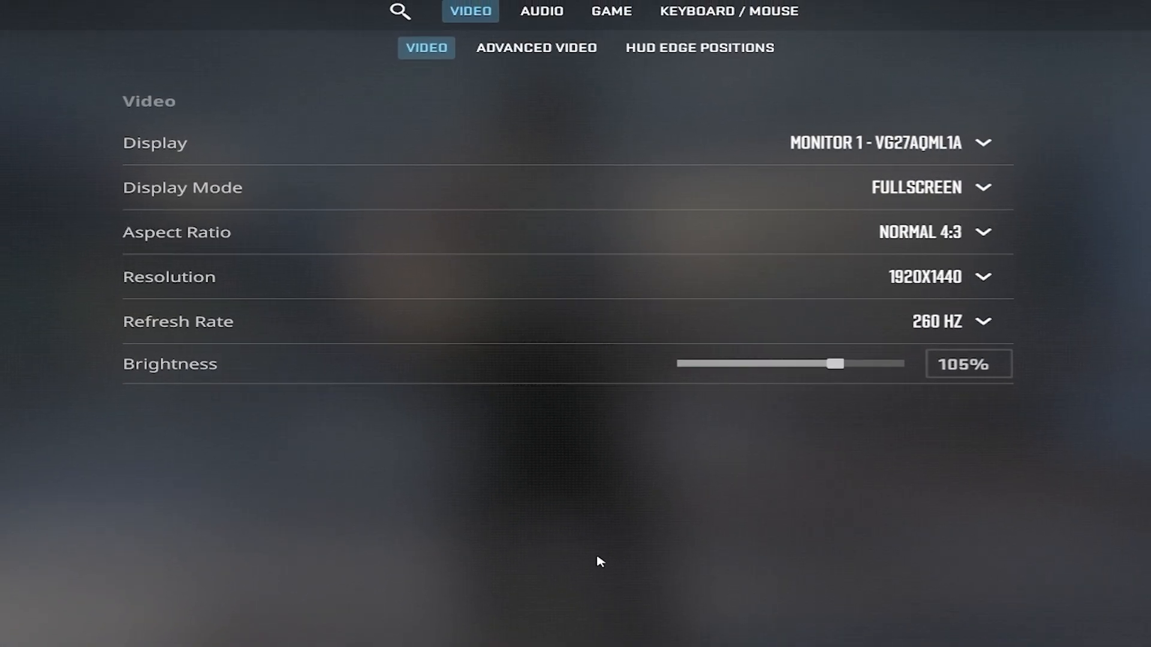
{"action": "left_click", "coordinate": [953, 325]}
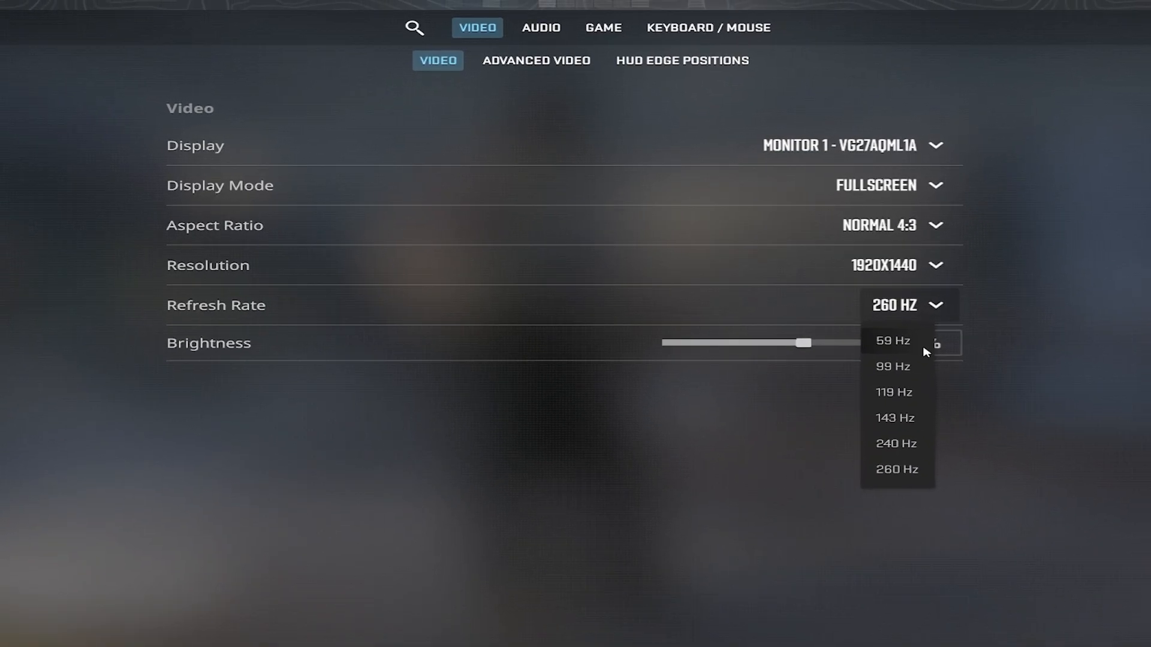
{"action": "left_click", "coordinate": [893, 300]}
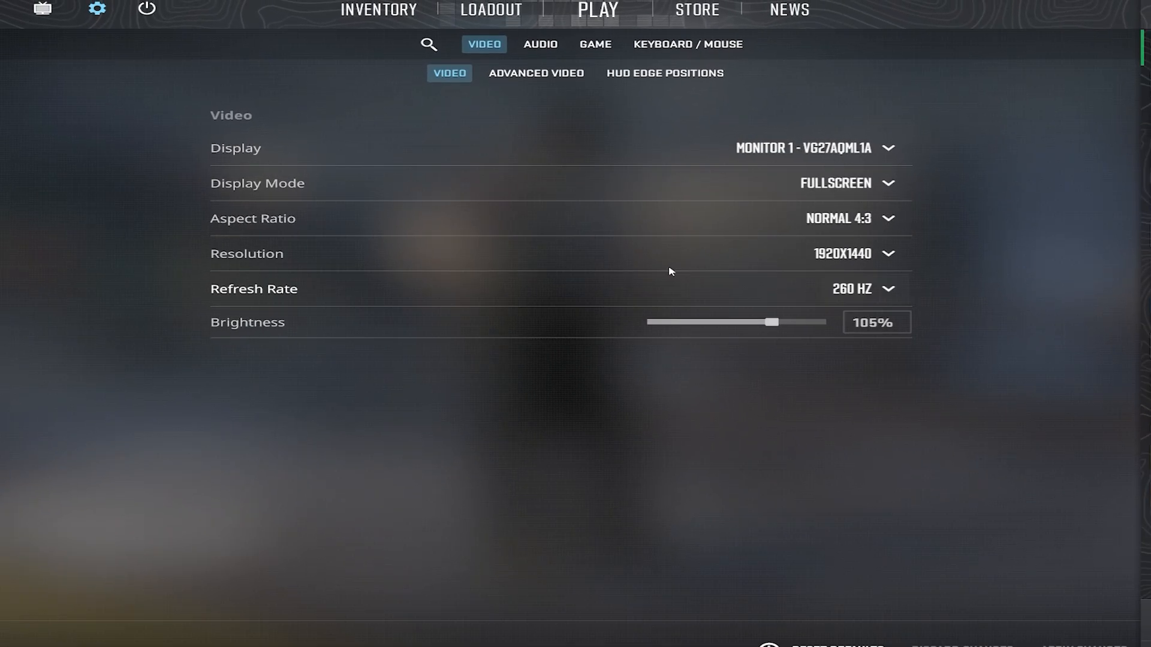
Switch to the Advanced Video settings showing the custom preset options.
{"action": "left_click", "coordinate": [537, 69]}
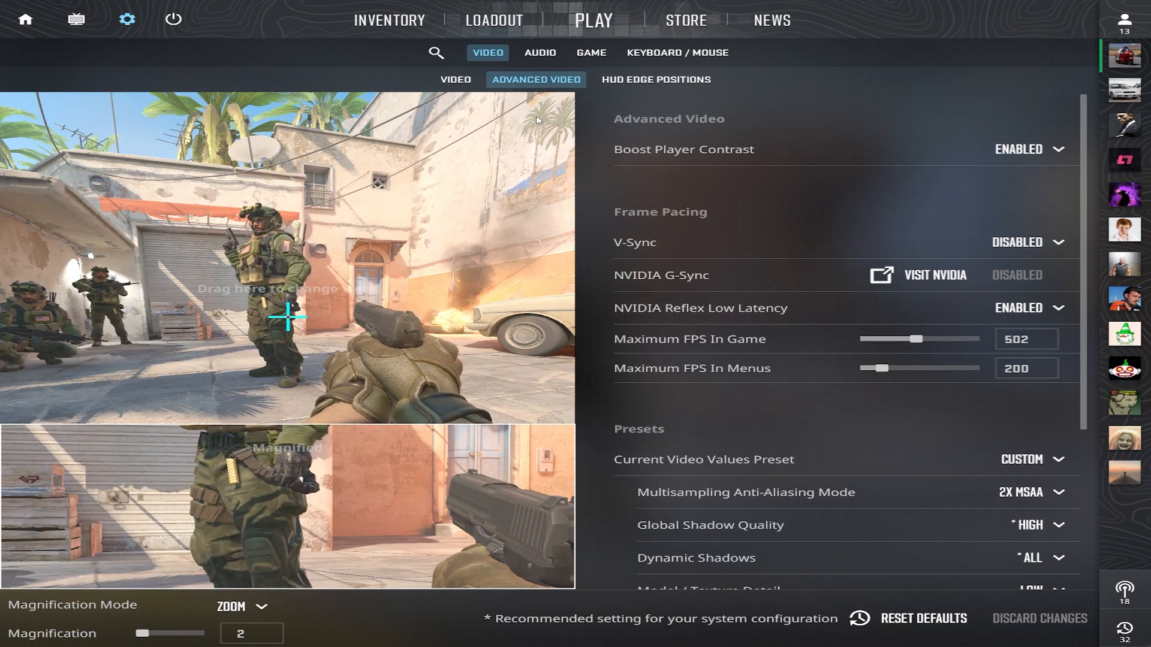
{"action": "scroll", "coordinate": [750, 332], "scroll_direction": "down", "scroll_amount": 2}
{"action": "scroll", "coordinate": [749, 333], "scroll_direction": "down", "scroll_amount": 2}
{"action": "scroll", "coordinate": [750, 333], "scroll_direction": "down", "scroll_amount": 2}
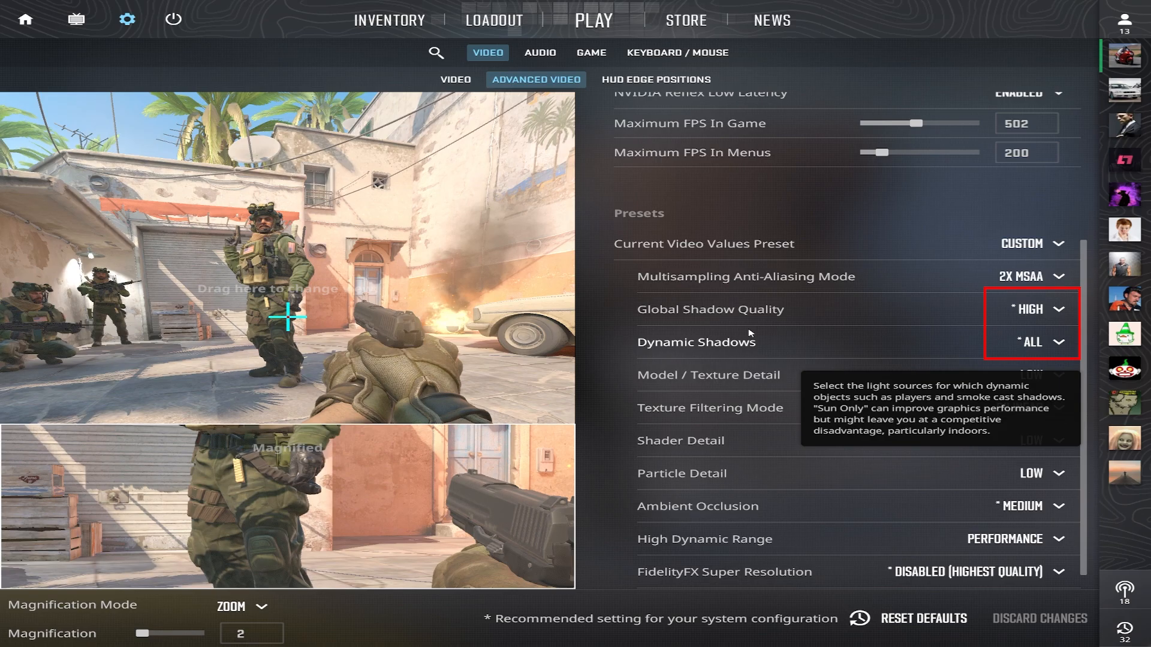
{"action": "scroll", "coordinate": [837, 467], "scroll_direction": "down", "scroll_amount": 1}
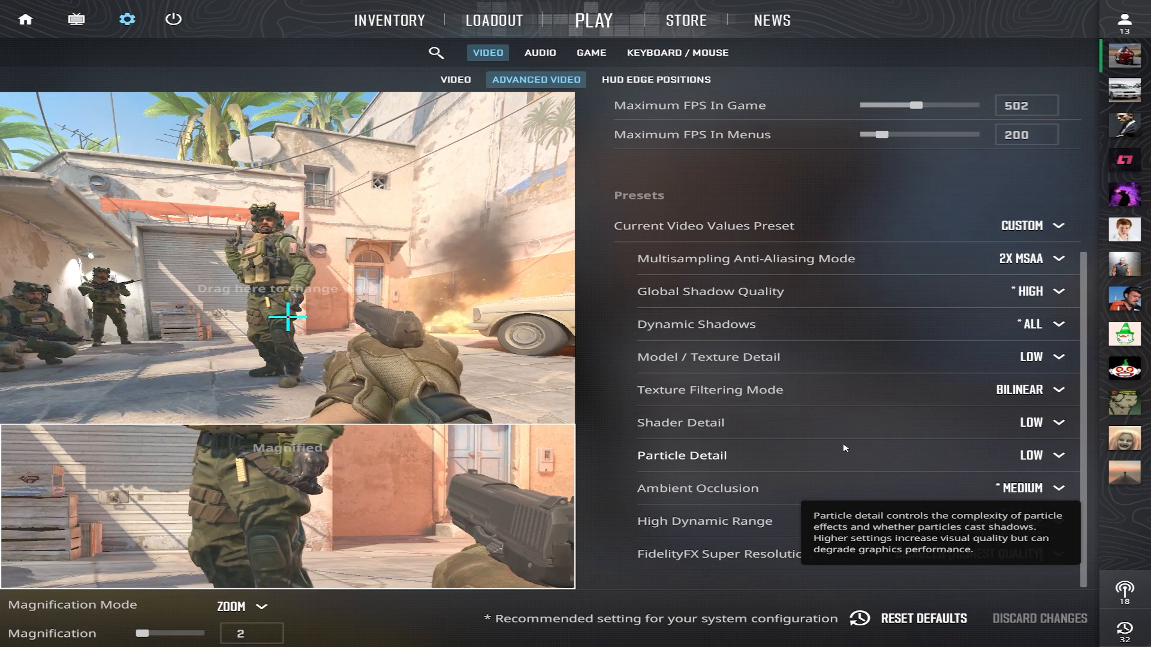